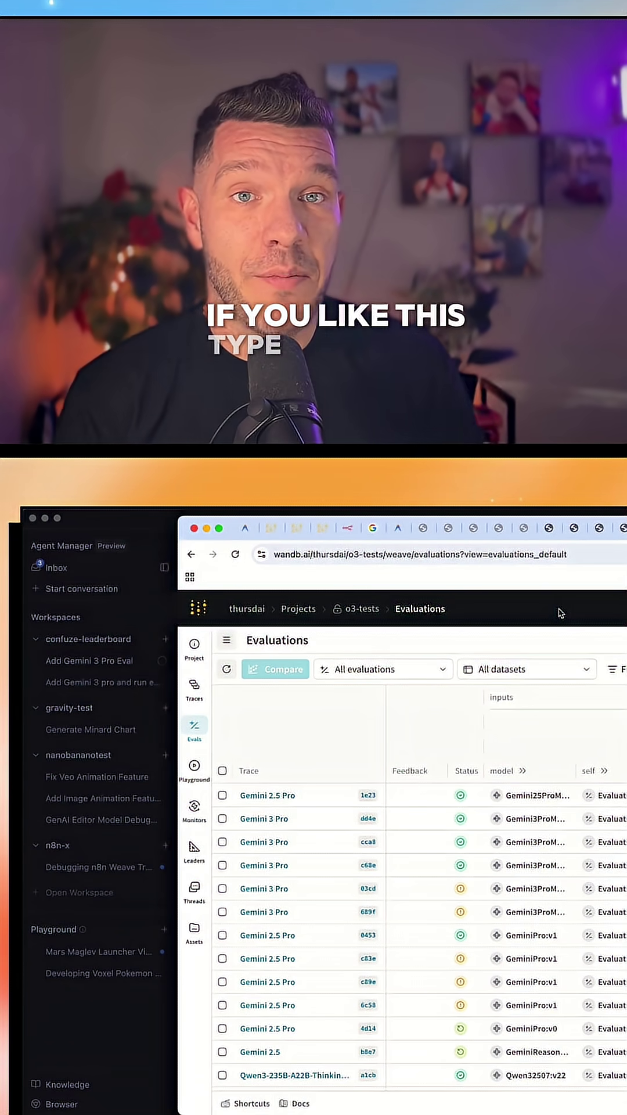
Step: Reload the W&B Weave Evaluations page in the browser
key("super+r")
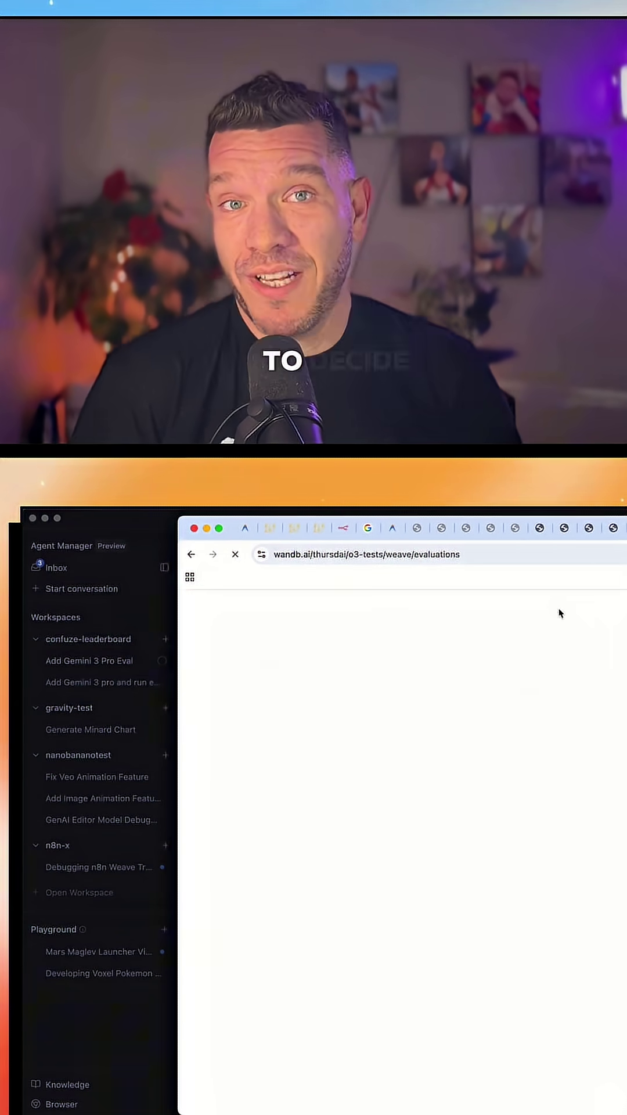